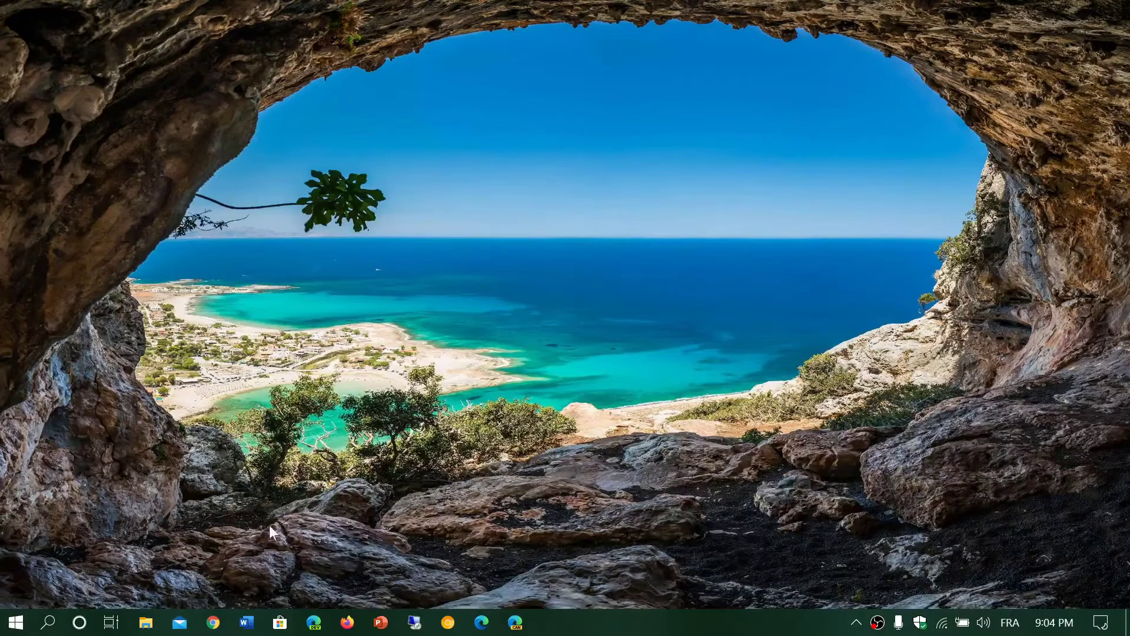
# - Launch Chrome from the taskbar and let the google.ca home page load
pyautogui.click(213, 624)
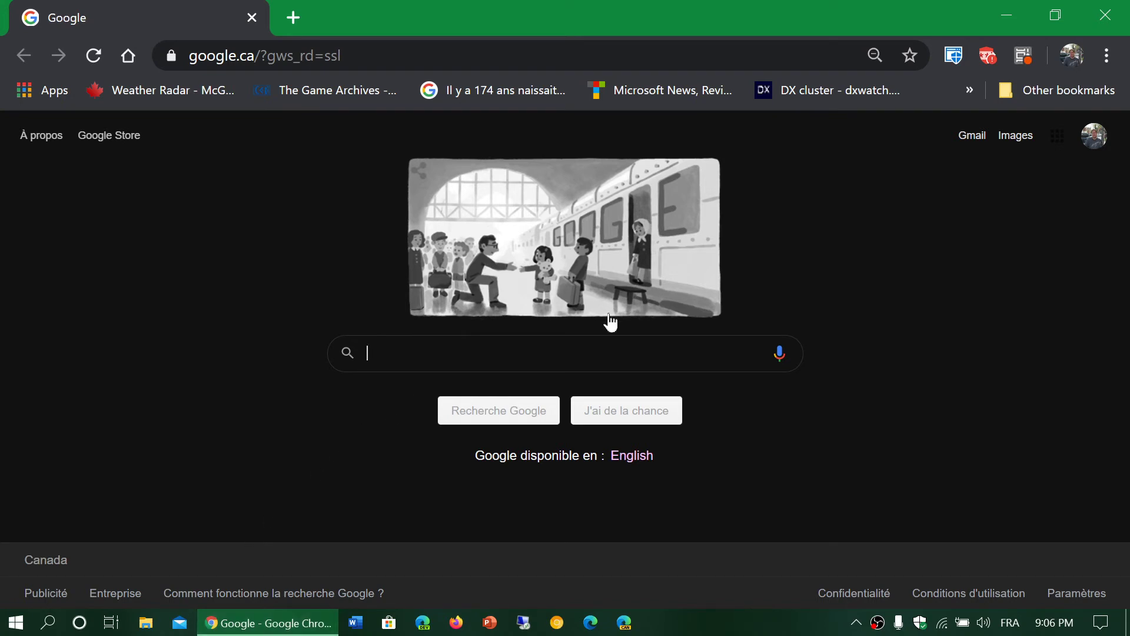
# - Open Help > About Google Chrome to show version 83.0.4103.61 is up to date
pyautogui.click(1107, 56)
pyautogui.moveTo(897, 451)
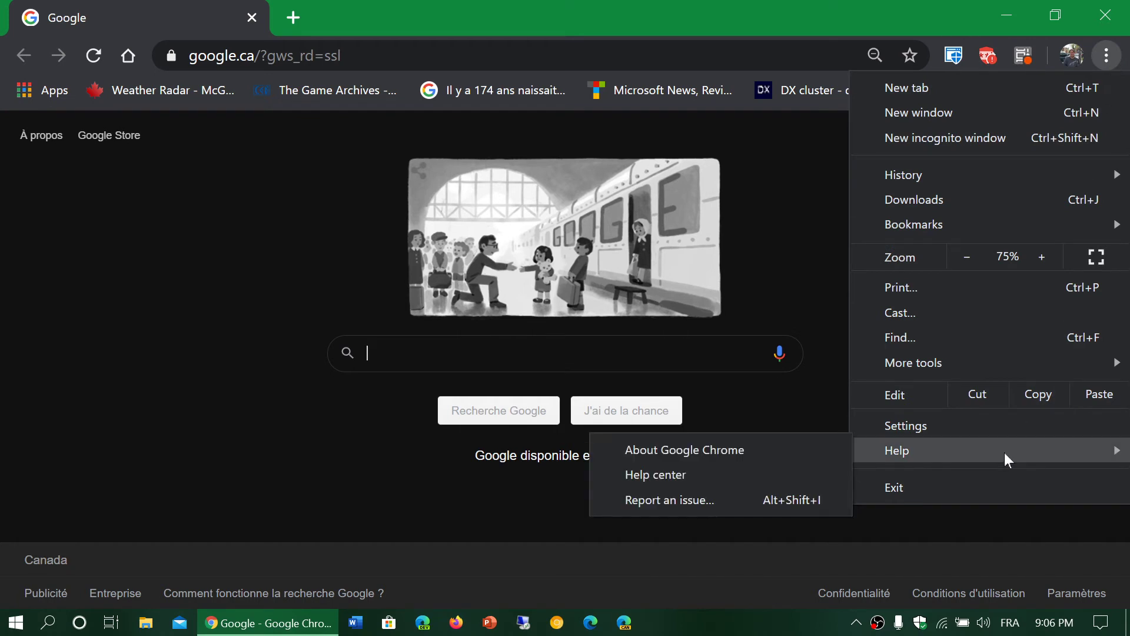
pyautogui.click(773, 445)
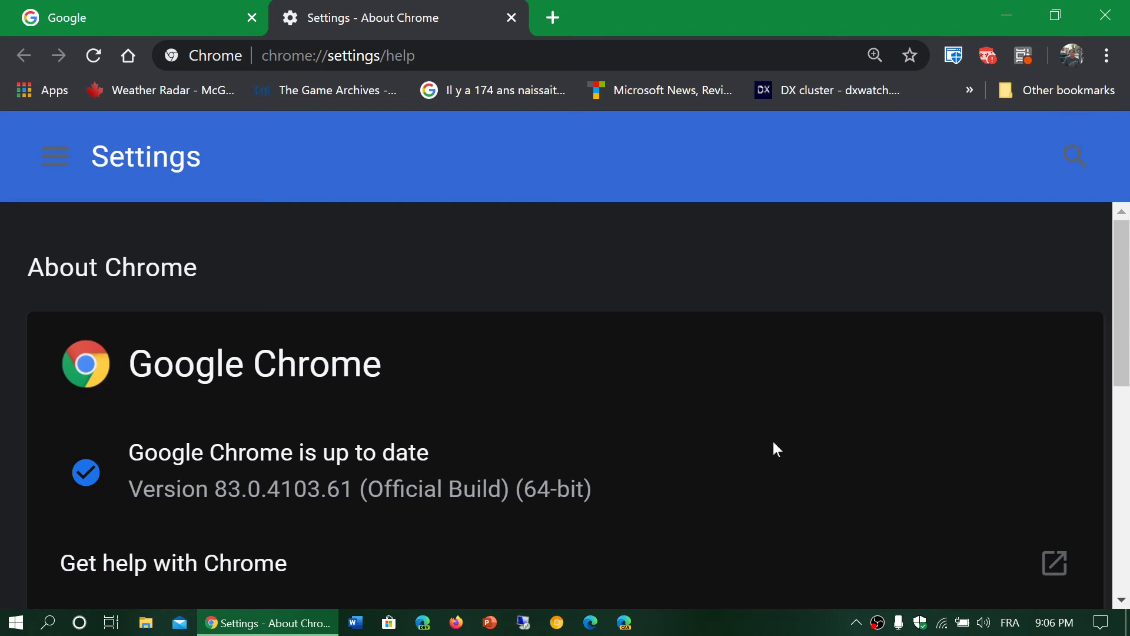
pyautogui.scroll(-2, 776, 448)
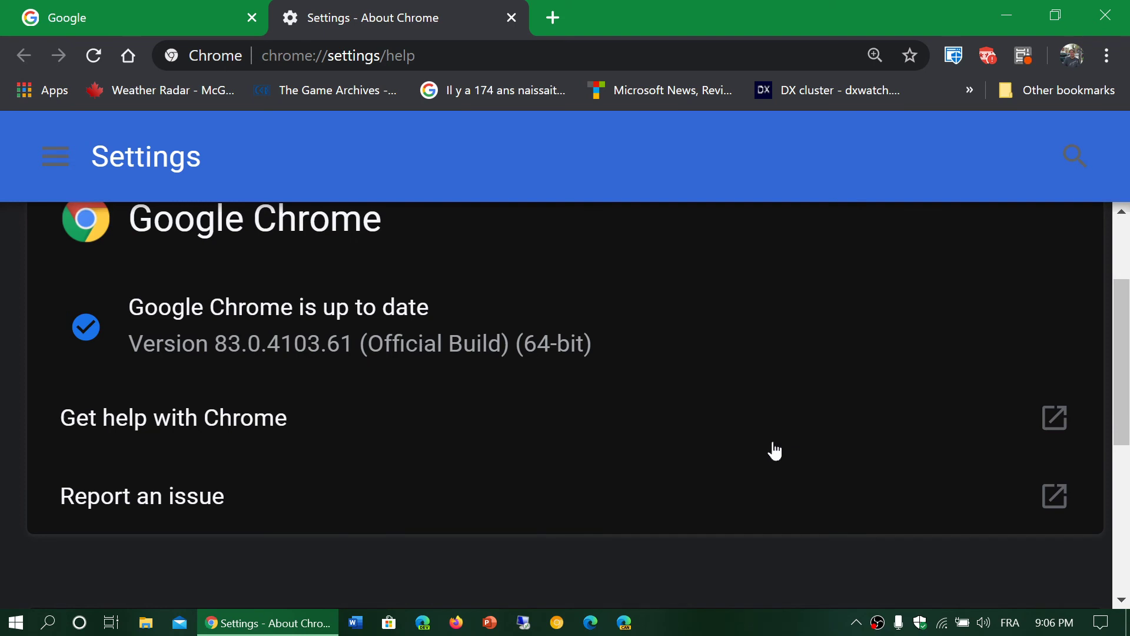
# - Close the About Chrome settings tab, then exit the Chrome window
pyautogui.click(513, 16)
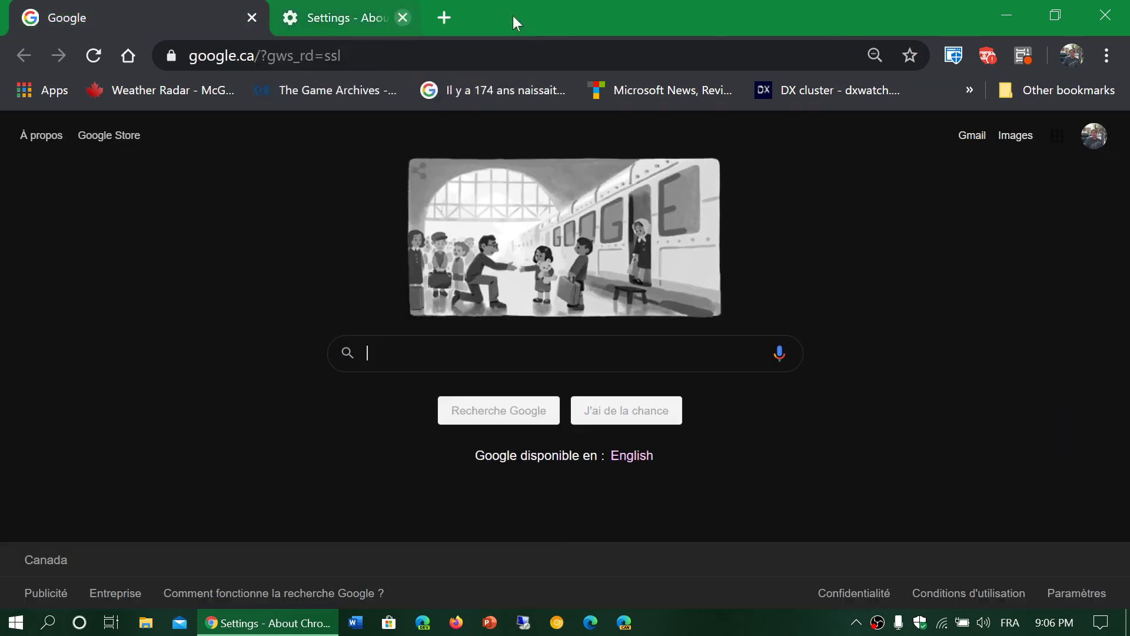
pyautogui.click(1105, 16)
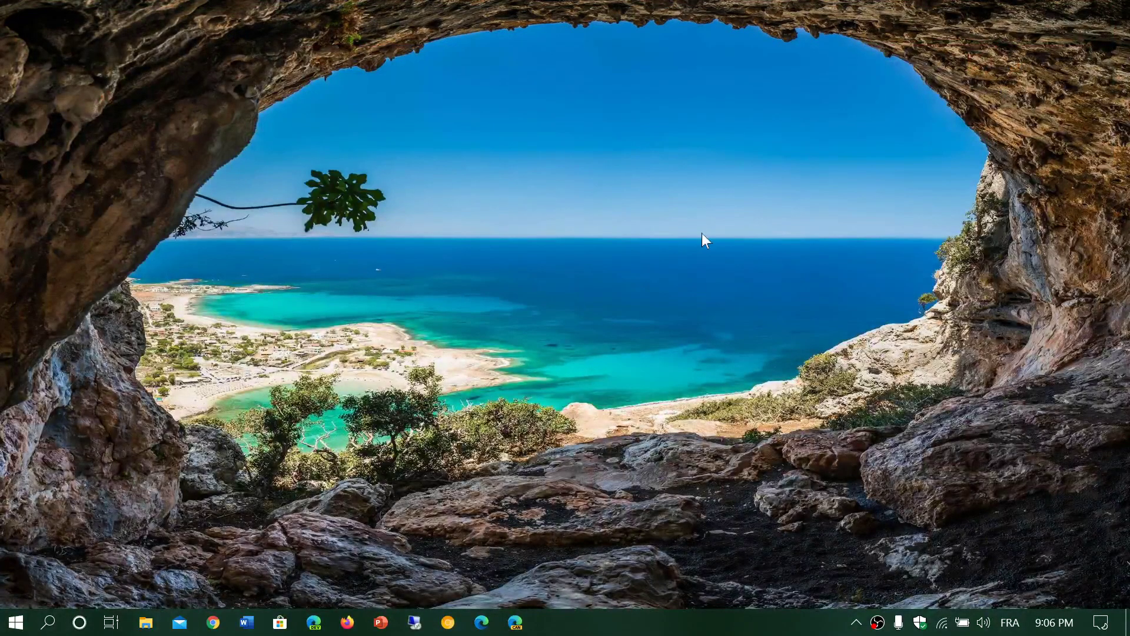